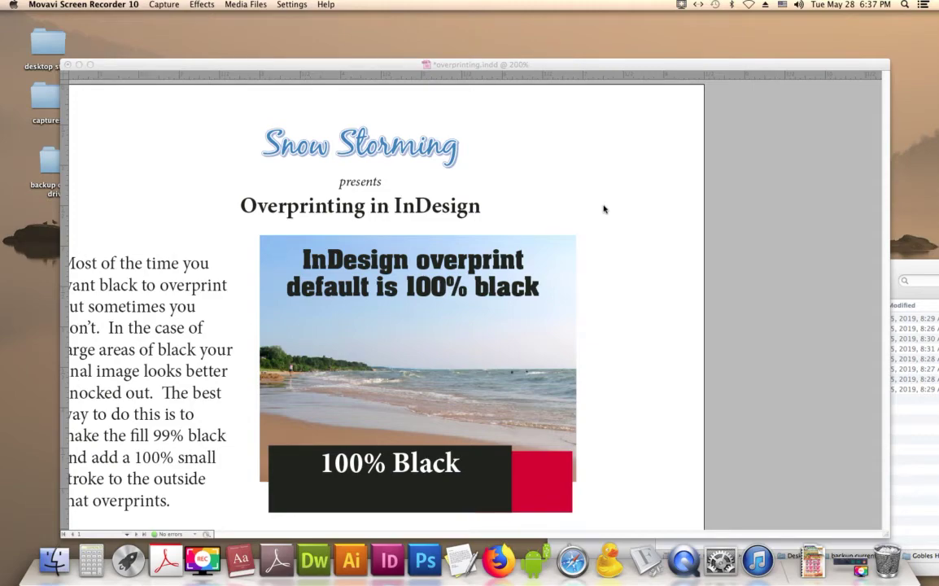
Step: Bring overprinting.indd to the front and pan to the Two Colors heading and back to the black box
{"action": "left_click", "coordinate": [609, 236]}
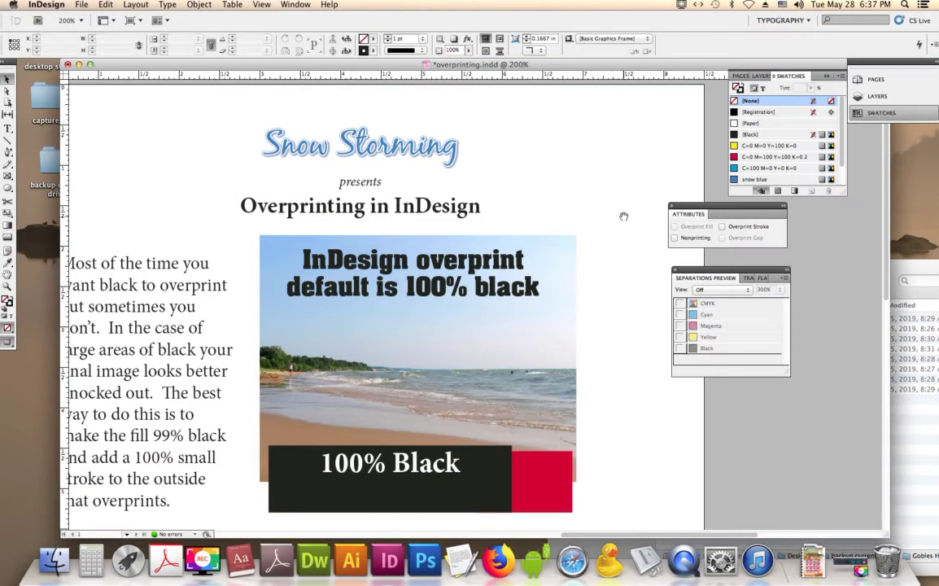
{"action": "left_click_drag", "start_coordinate": [601, 274], "coordinate": [610, 218]}
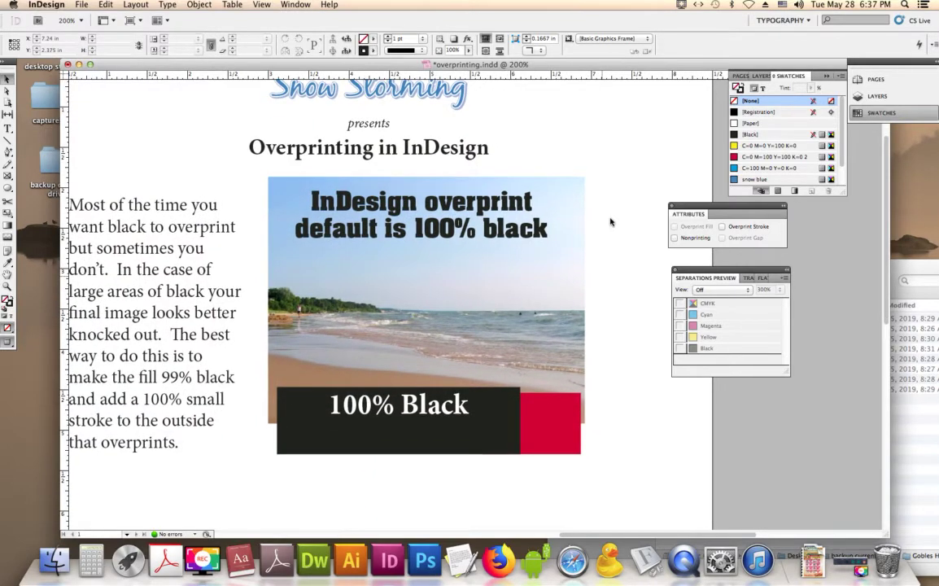
{"action": "left_click_drag", "start_coordinate": [612, 287], "coordinate": [649, 265]}
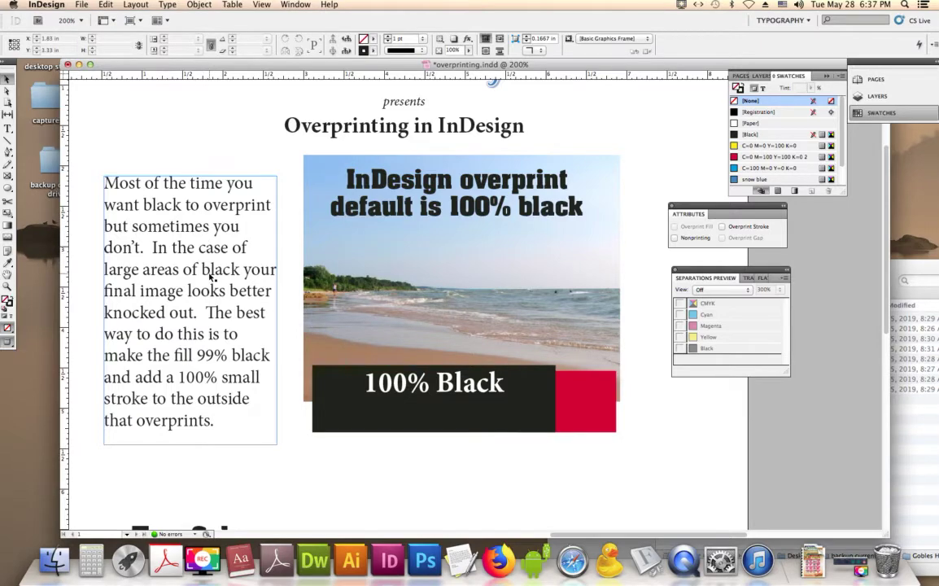
{"action": "left_click_drag", "start_coordinate": [189, 354], "coordinate": [178, 255]}
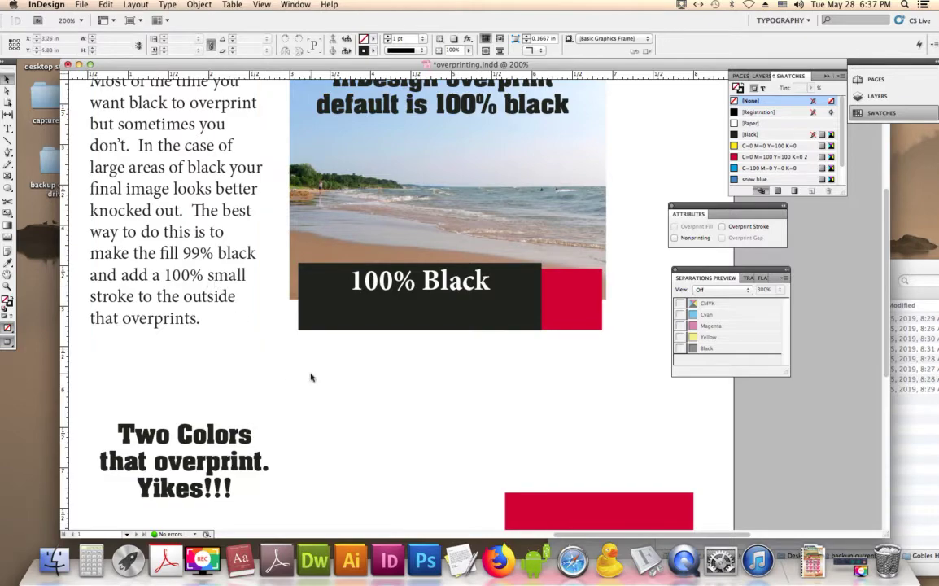
{"action": "left_click_drag", "start_coordinate": [310, 377], "coordinate": [248, 480]}
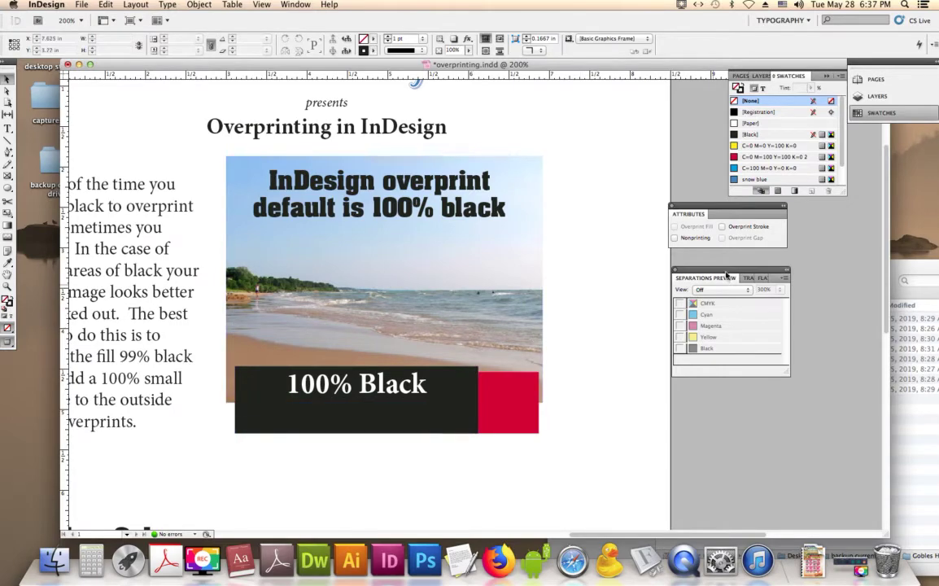
Step: Move the Separations Preview and Attributes panels beside the page; browse Window > Output without choosing anything
{"action": "left_click_drag", "start_coordinate": [727, 276], "coordinate": [633, 315]}
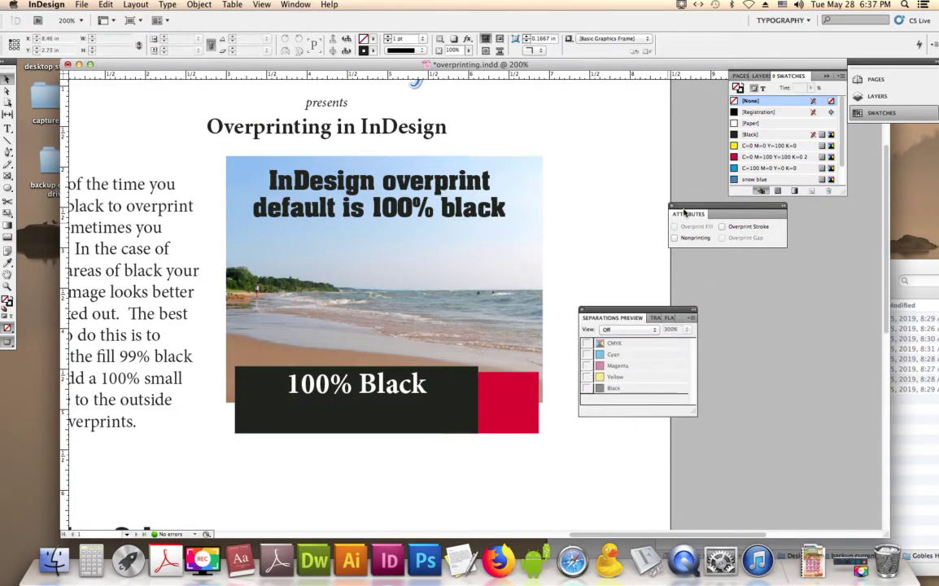
{"action": "left_click_drag", "start_coordinate": [686, 211], "coordinate": [594, 254]}
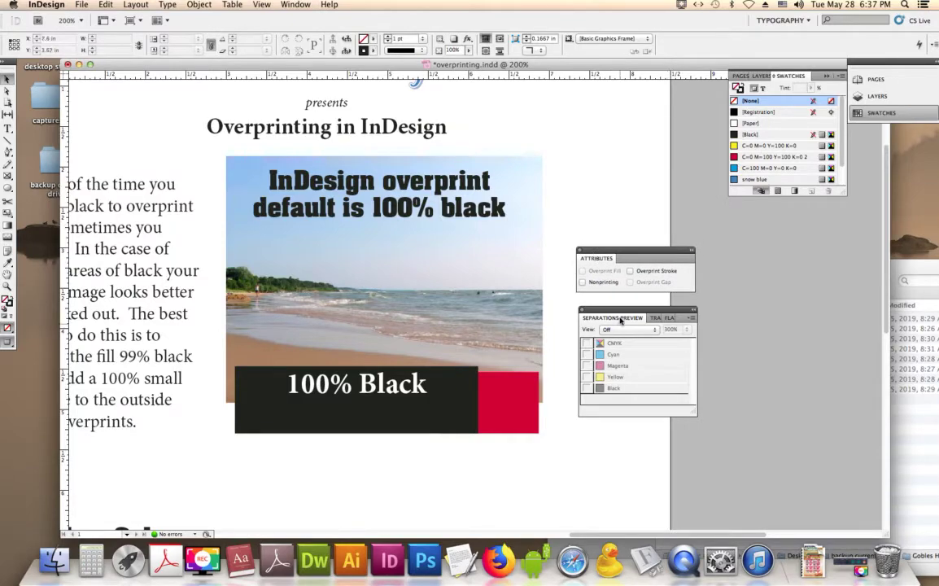
{"action": "left_click", "coordinate": [284, 5]}
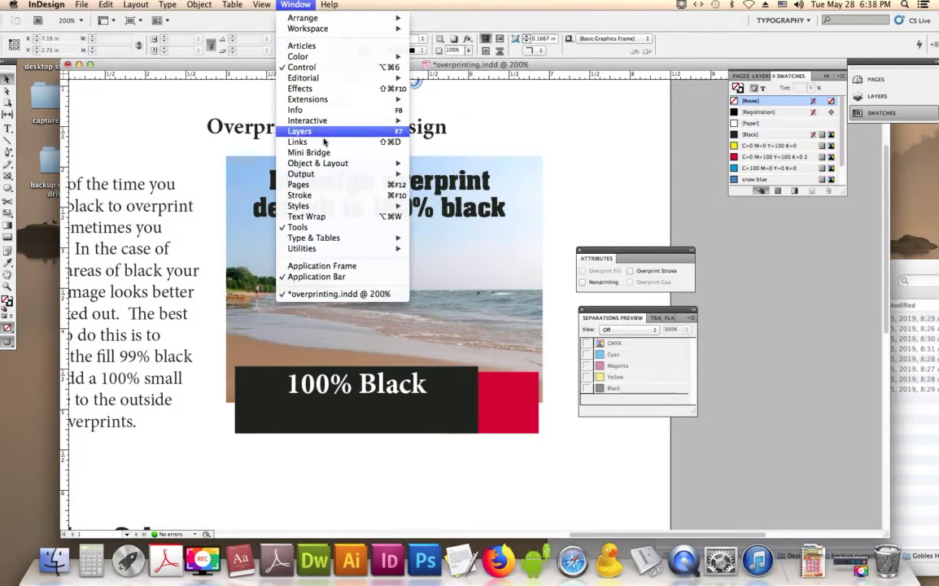
{"action": "mouse_move", "coordinate": [328, 176]}
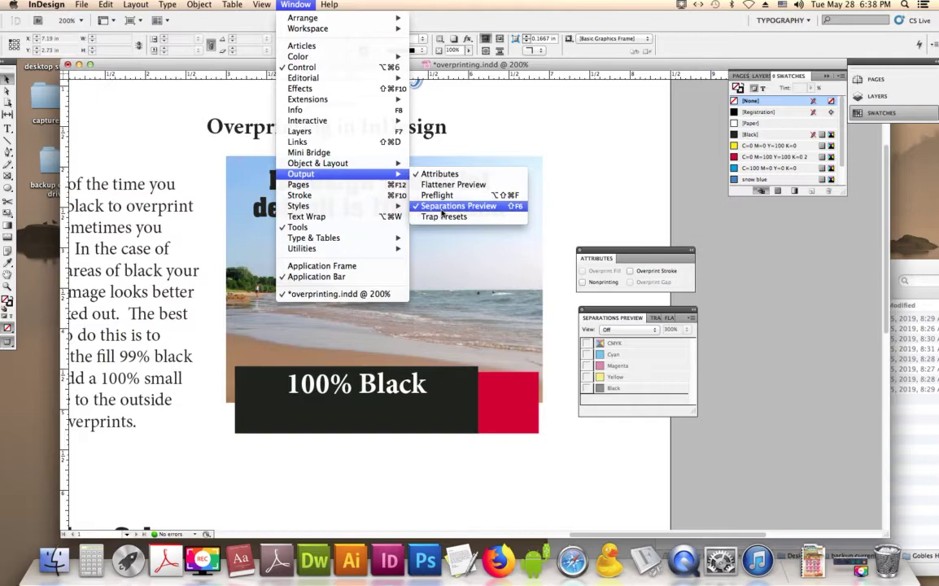
{"action": "left_click", "coordinate": [506, 432]}
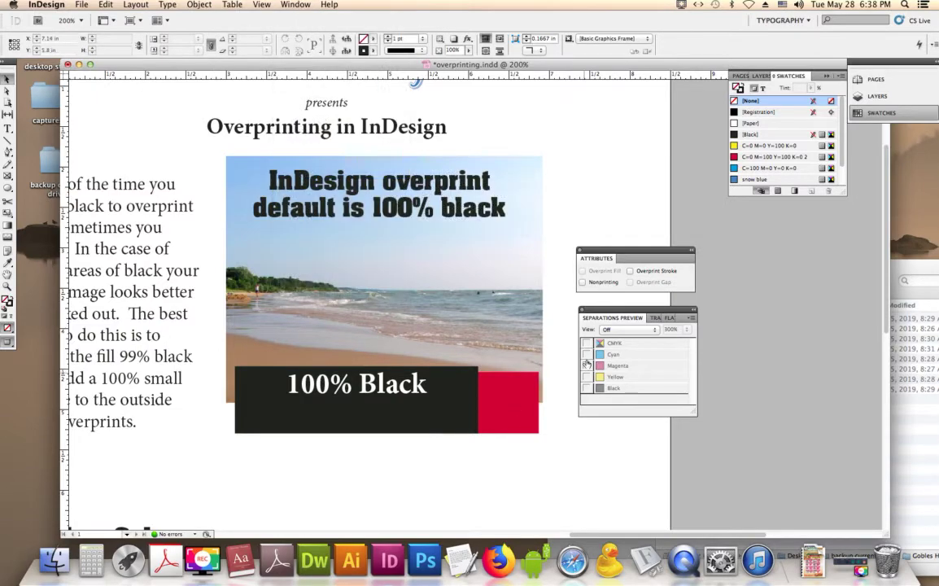
Step: Set Separations Preview to Separations, check ink readouts over the black box, and select the 100% Black box
{"action": "left_click", "coordinate": [619, 330]}
{"action": "left_click", "coordinate": [621, 338]}
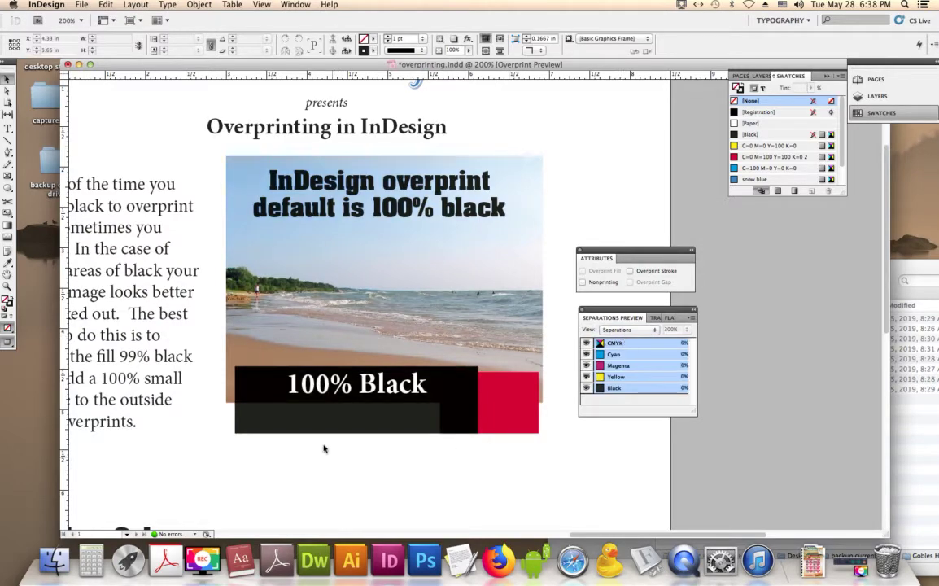
{"action": "mouse_move", "coordinate": [249, 385]}
{"action": "left_click", "coordinate": [265, 389]}
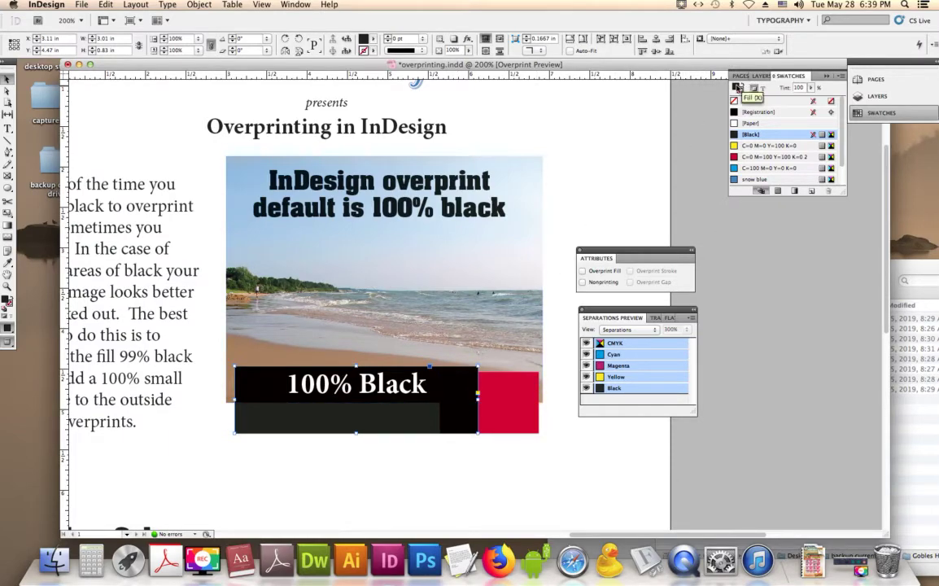
Step: Change the black box's fill tint to 99% and deselect it to check the result
{"action": "left_click", "coordinate": [790, 87]}
{"action": "type", "text": "9"}
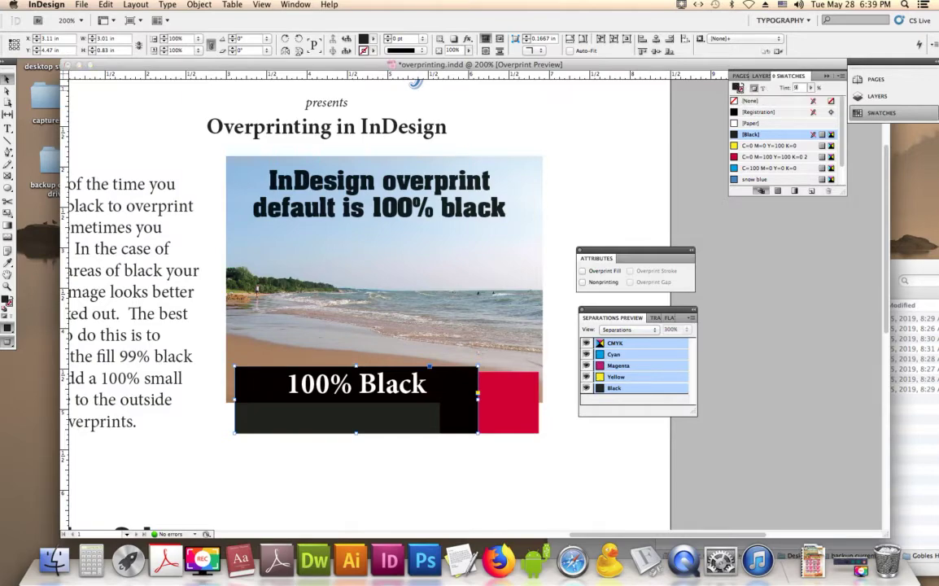
{"action": "type", "text": "9"}
{"action": "key", "text": "Return"}
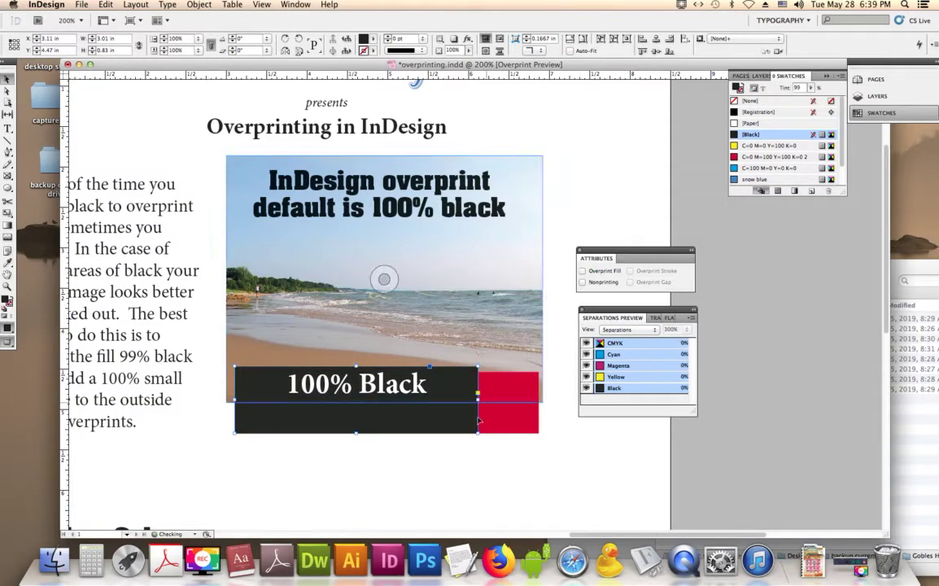
{"action": "left_click", "coordinate": [454, 453]}
Step: Scroll down to the 'Two Colors that overprint. Yikes!!!' heading and select its text frame
{"action": "scroll", "coordinate": [456, 432], "scroll_direction": "down", "scroll_amount": 3}
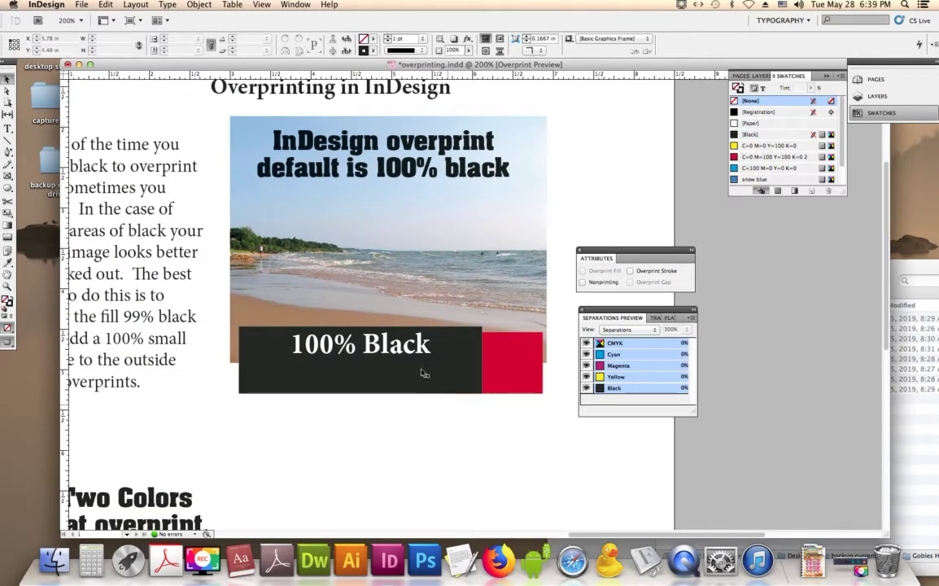
{"action": "left_click", "coordinate": [386, 345]}
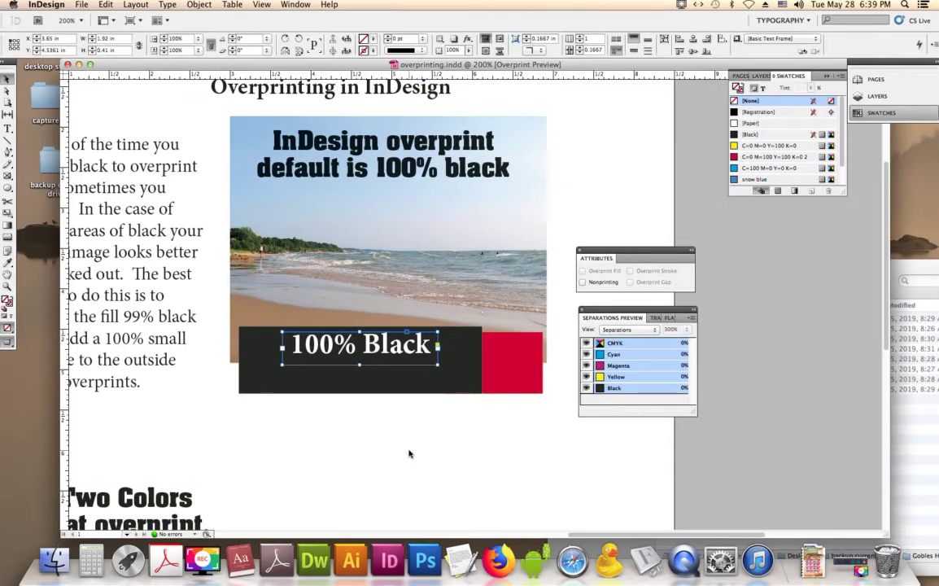
{"action": "scroll", "coordinate": [415, 440], "scroll_direction": "down", "scroll_amount": 3}
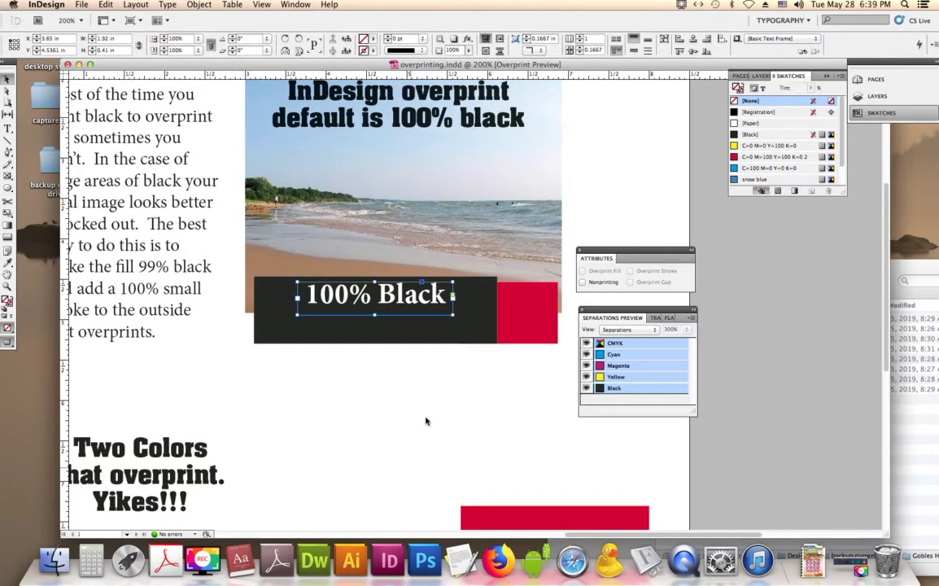
{"action": "mouse_move", "coordinate": [271, 308]}
{"action": "left_click_drag", "start_coordinate": [398, 418], "coordinate": [402, 415]}
{"action": "scroll", "coordinate": [402, 415], "scroll_direction": "down", "scroll_amount": 3}
{"action": "left_click", "coordinate": [358, 375]}
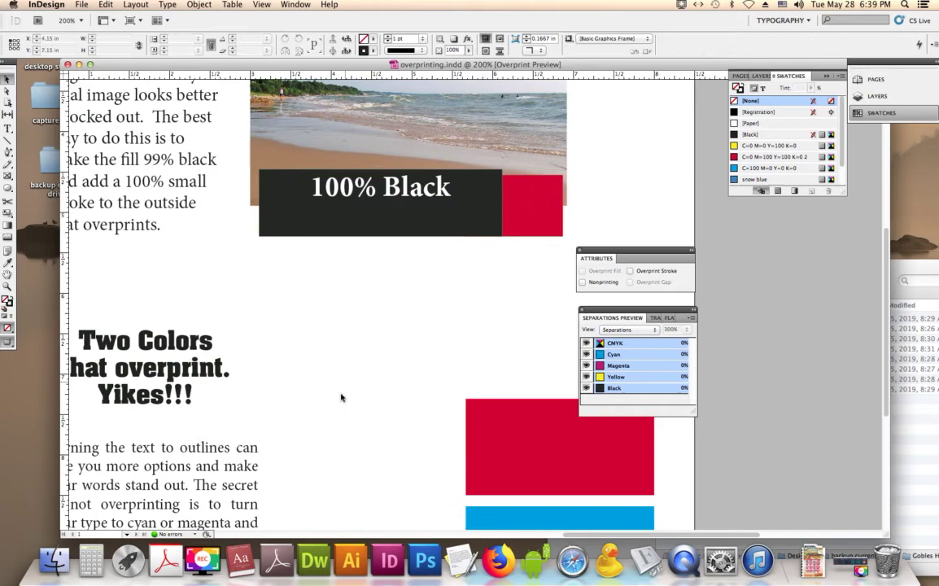
{"action": "scroll", "coordinate": [342, 385], "scroll_direction": "down", "scroll_amount": 2}
{"action": "left_click", "coordinate": [194, 299]}
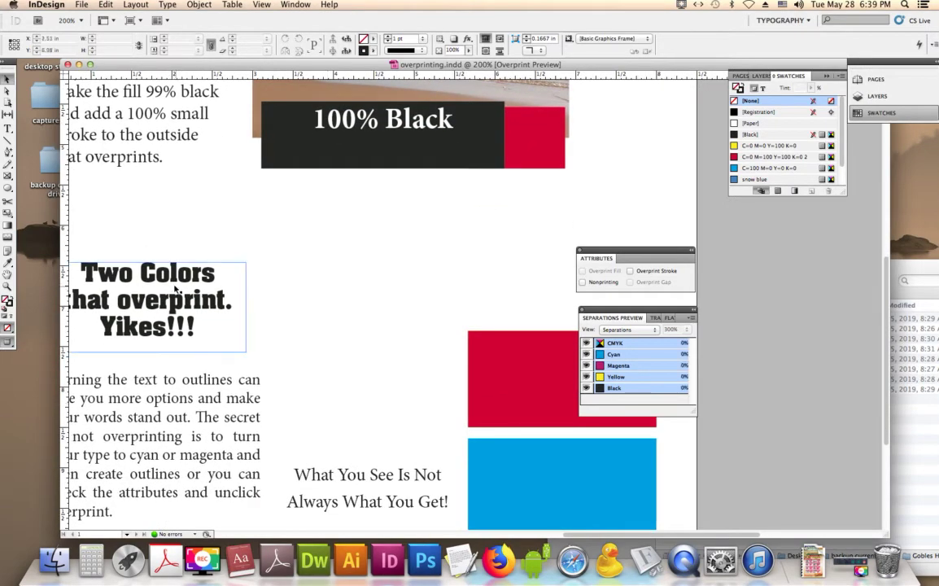
{"action": "scroll", "coordinate": [360, 275], "scroll_direction": "down", "scroll_amount": 3}
{"action": "scroll", "coordinate": [360, 274], "scroll_direction": "left", "scroll_amount": 1}
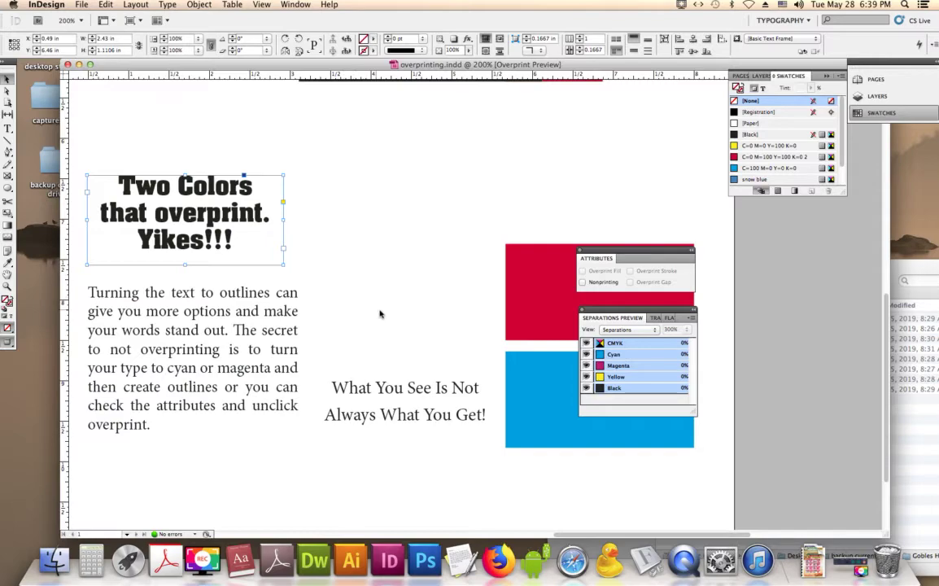
{"action": "scroll", "coordinate": [358, 285], "scroll_direction": "down", "scroll_amount": 2}
{"action": "scroll", "coordinate": [358, 285], "scroll_direction": "right", "scroll_amount": 1}
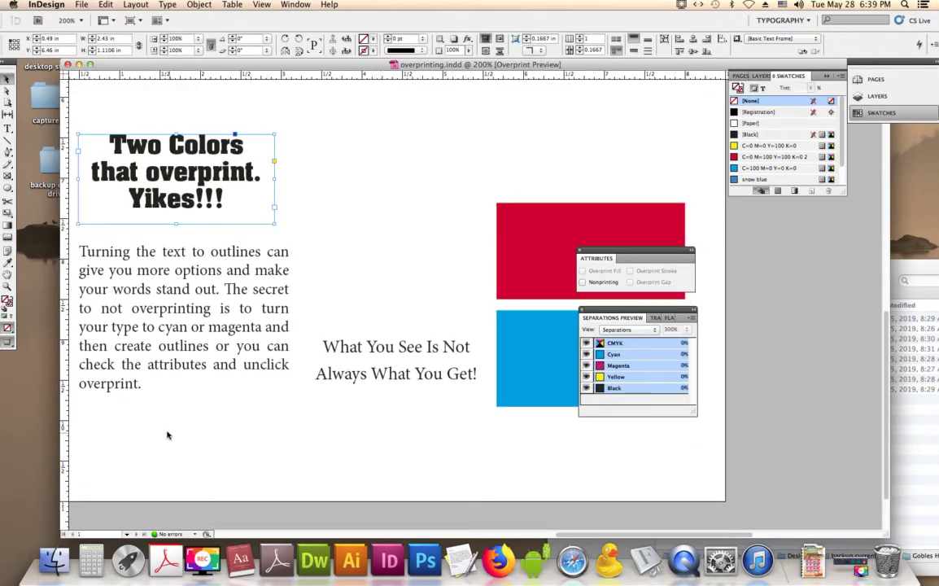
{"action": "scroll", "coordinate": [356, 322], "scroll_direction": "up", "scroll_amount": 1}
{"action": "scroll", "coordinate": [355, 322], "scroll_direction": "left", "scroll_amount": 1}
{"action": "scroll", "coordinate": [356, 324], "scroll_direction": "up", "scroll_amount": 3}
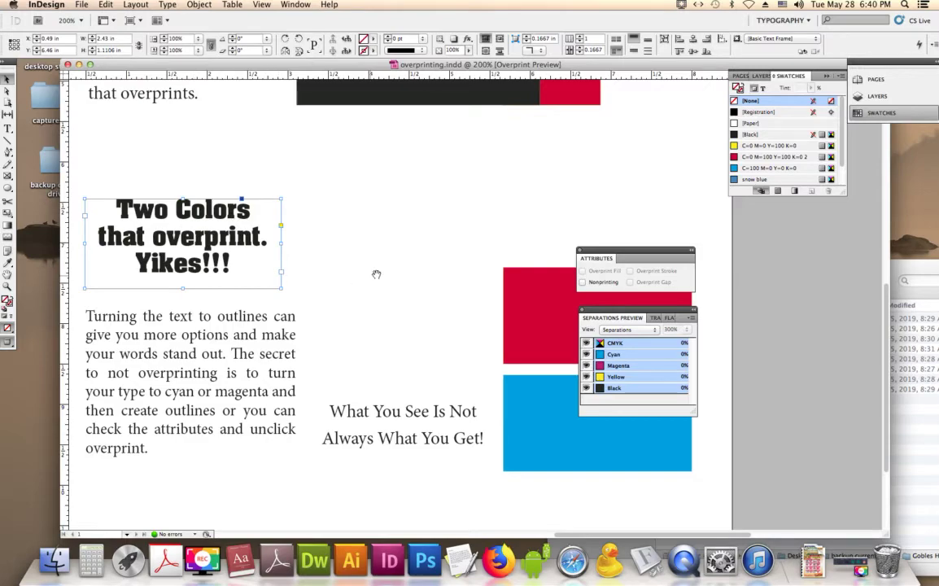
{"action": "scroll", "coordinate": [350, 262], "scroll_direction": "right", "scroll_amount": 2}
{"action": "scroll", "coordinate": [350, 262], "scroll_direction": "down", "scroll_amount": 1}
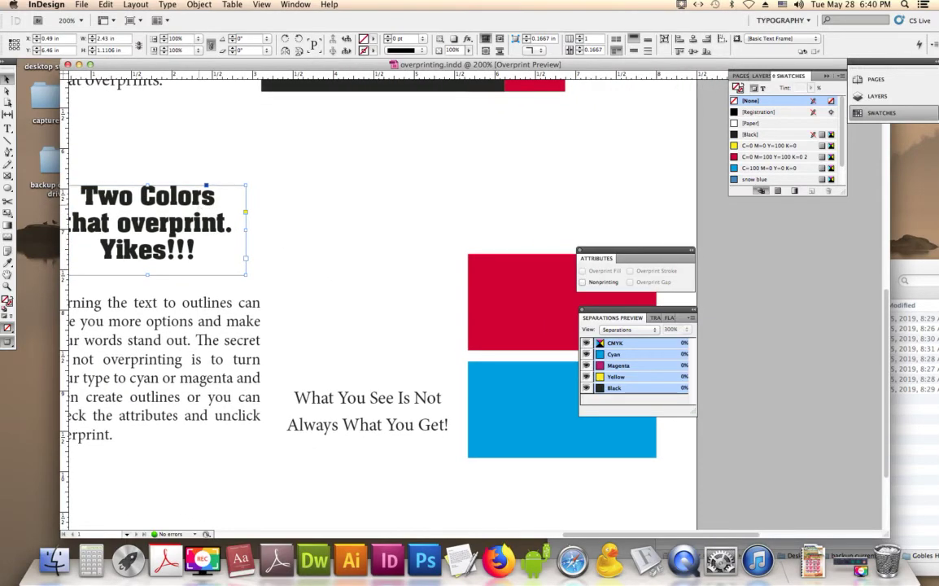
Step: Duplicate the Two Colors headline to the right and convert the copy to outlines
{"action": "left_click_drag", "start_coordinate": [206, 200], "coordinate": [422, 217]}
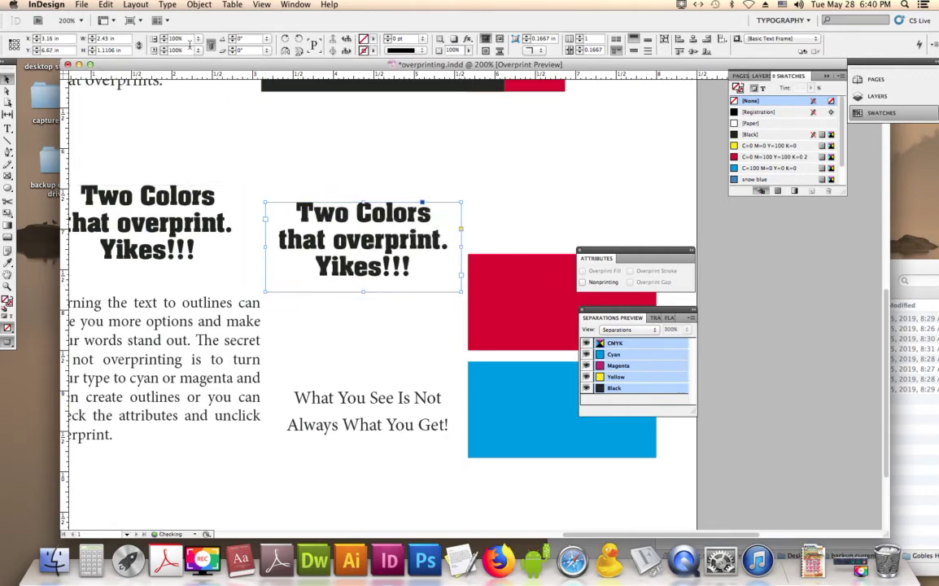
{"action": "left_click", "coordinate": [168, 5]}
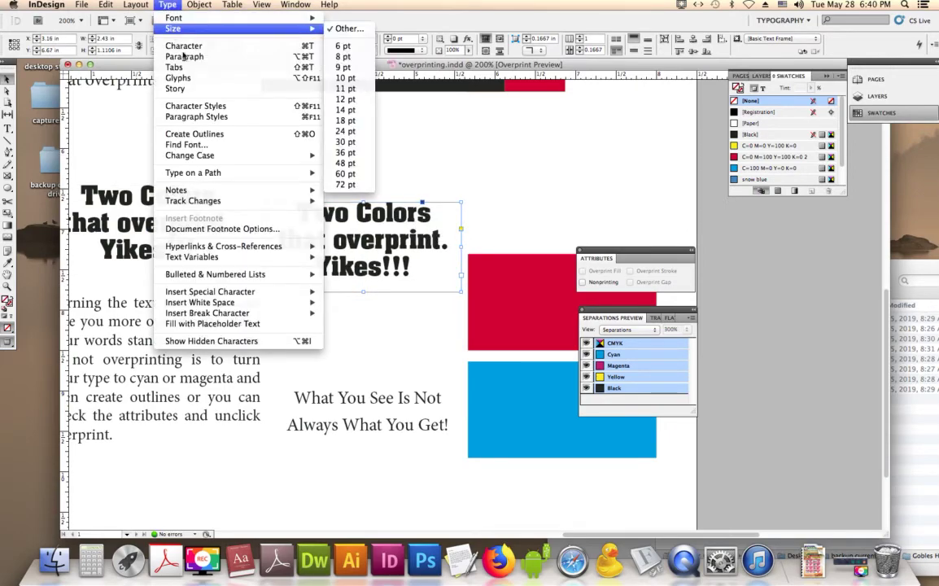
{"action": "left_click", "coordinate": [207, 134]}
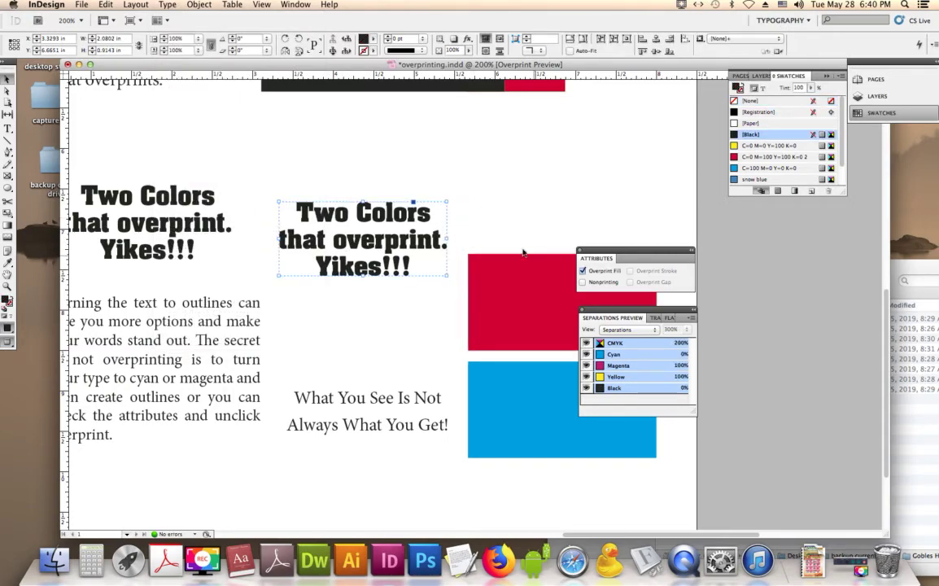
Step: Select the outlined headline copy and move the Attributes and Separations Preview panels aside
{"action": "left_click", "coordinate": [242, 230]}
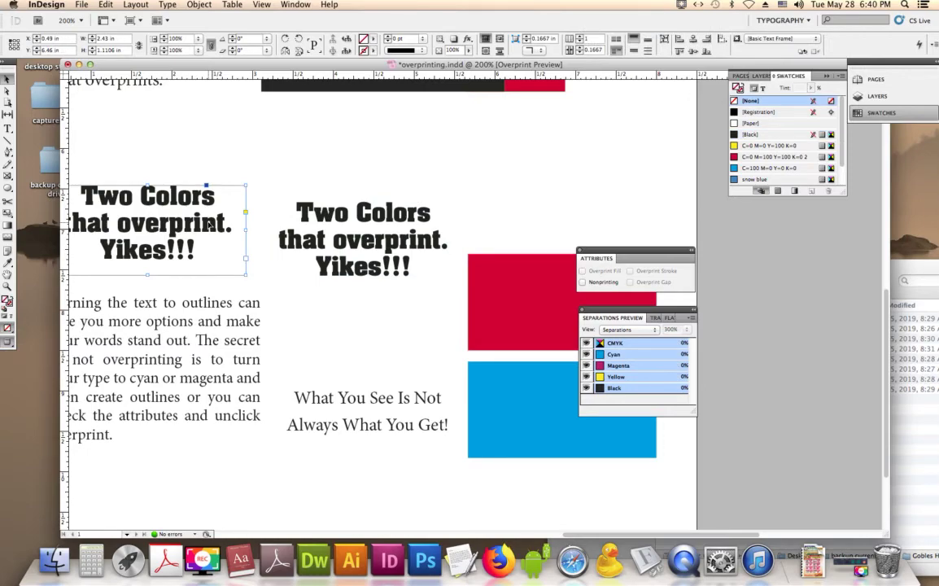
{"action": "left_click_drag", "start_coordinate": [602, 258], "coordinate": [558, 204]}
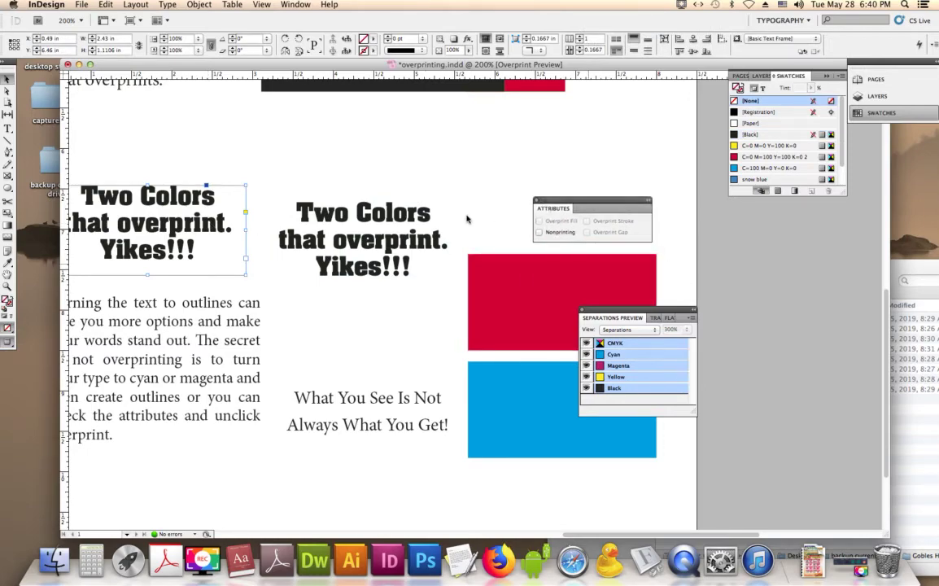
{"action": "left_click", "coordinate": [370, 240]}
{"action": "left_click", "coordinate": [560, 222]}
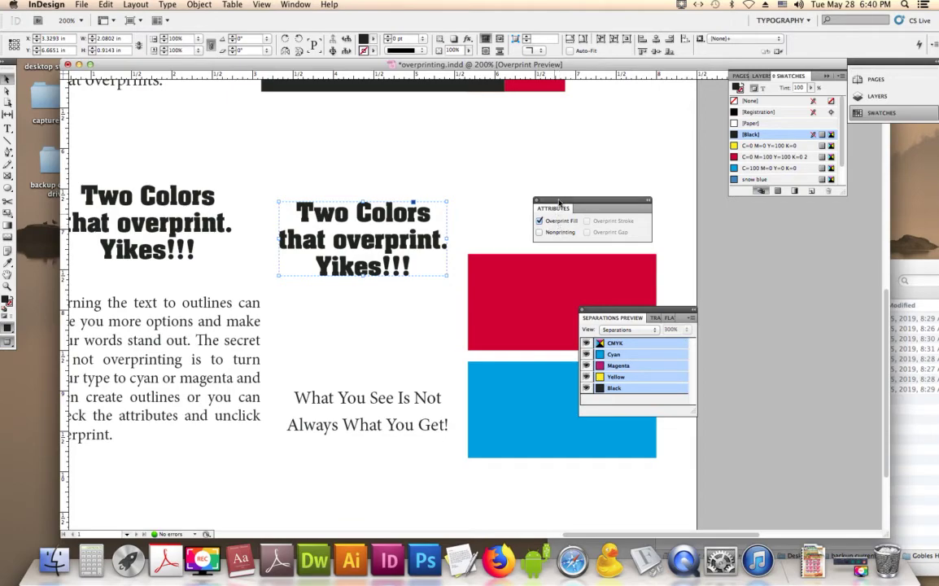
{"action": "left_click_drag", "start_coordinate": [559, 203], "coordinate": [629, 251]}
{"action": "left_click_drag", "start_coordinate": [625, 312], "coordinate": [690, 327]}
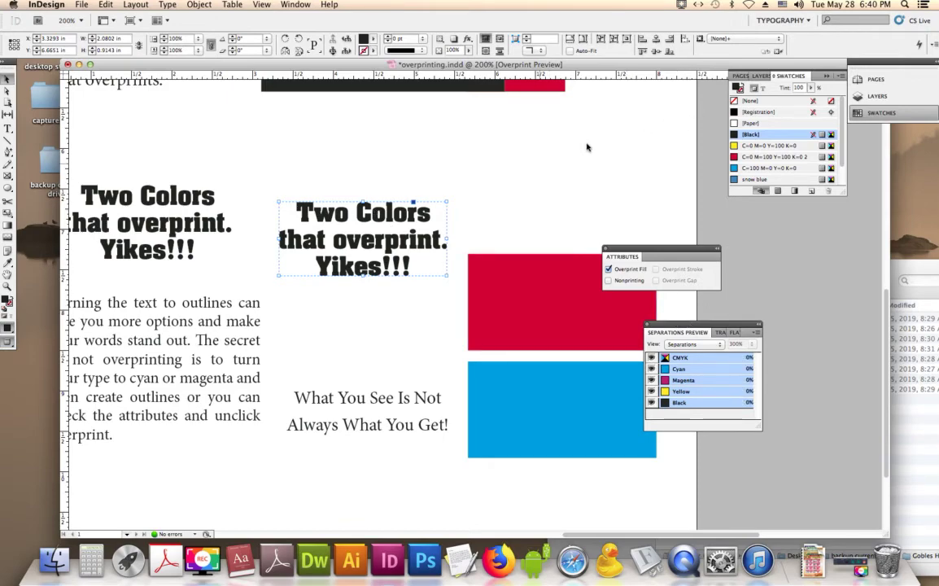
Step: Fill the outlined headline with 100% yellow and drag it over the red box, then onto the cyan box
{"action": "left_click", "coordinate": [769, 145]}
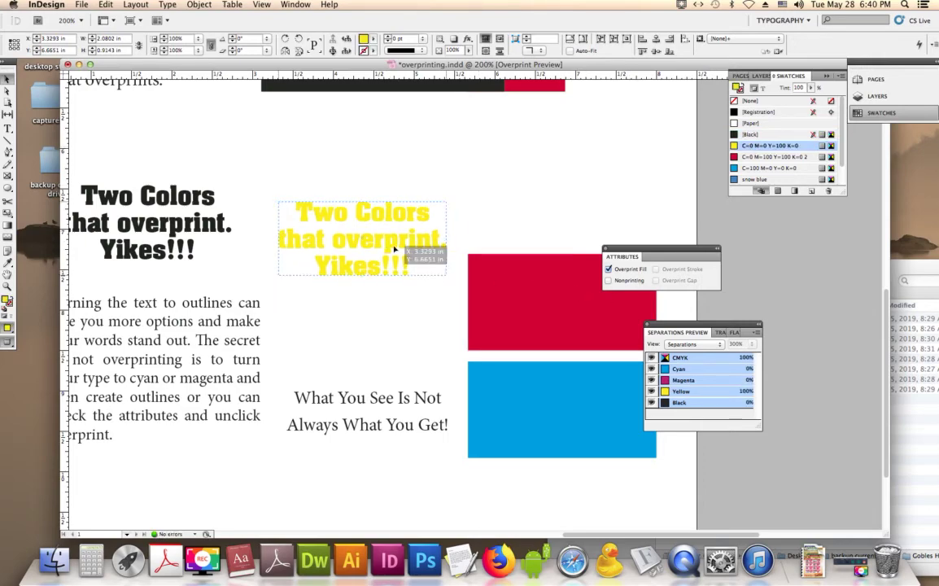
{"action": "left_click_drag", "start_coordinate": [395, 250], "coordinate": [582, 308]}
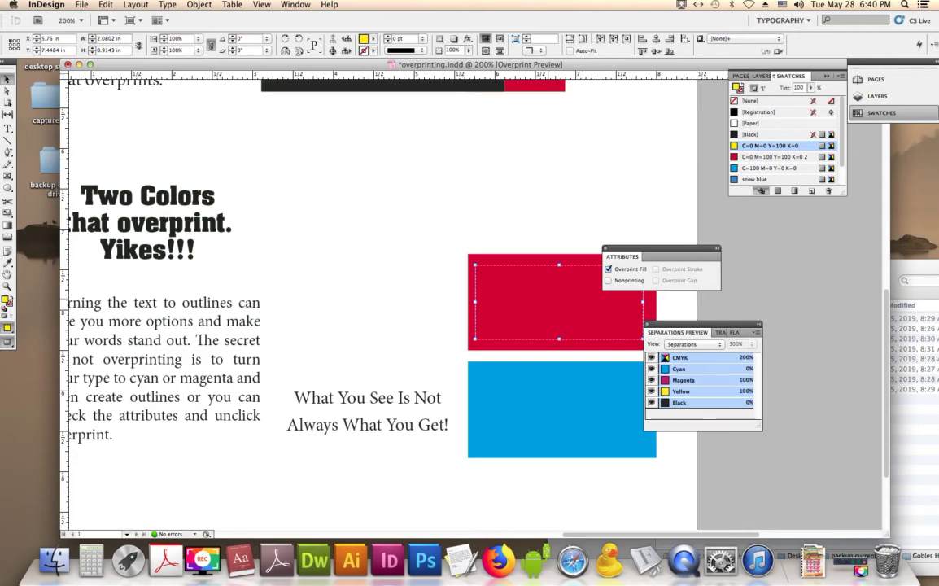
{"action": "left_click_drag", "start_coordinate": [549, 305], "coordinate": [554, 410]}
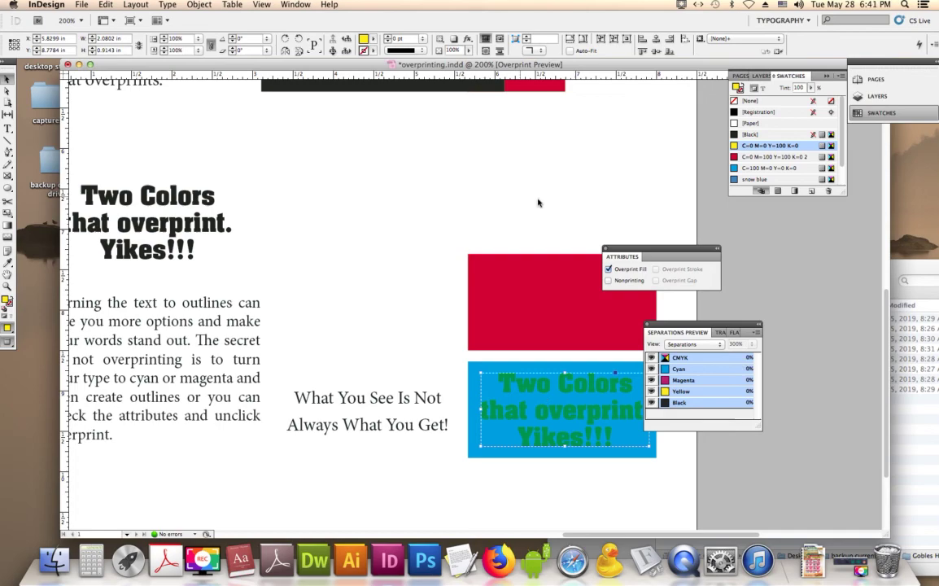
Step: Uncheck Overprint Fill on the outlined headline, then select the original black headline
{"action": "left_click", "coordinate": [608, 270]}
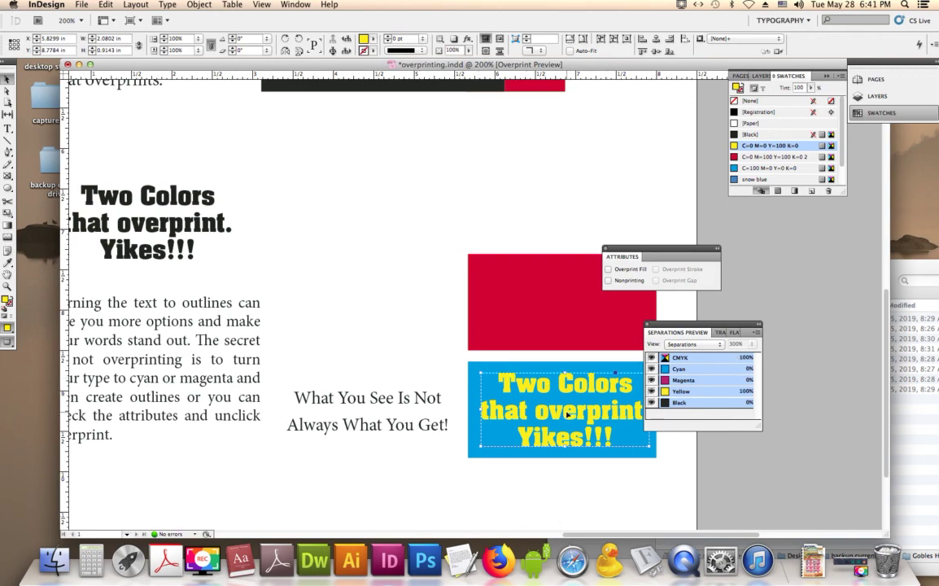
{"action": "left_click", "coordinate": [173, 216]}
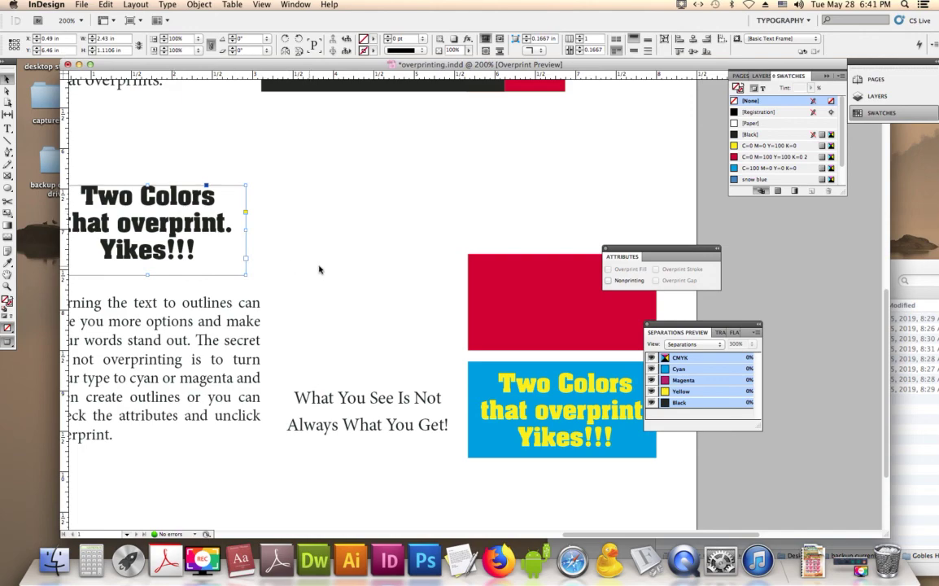